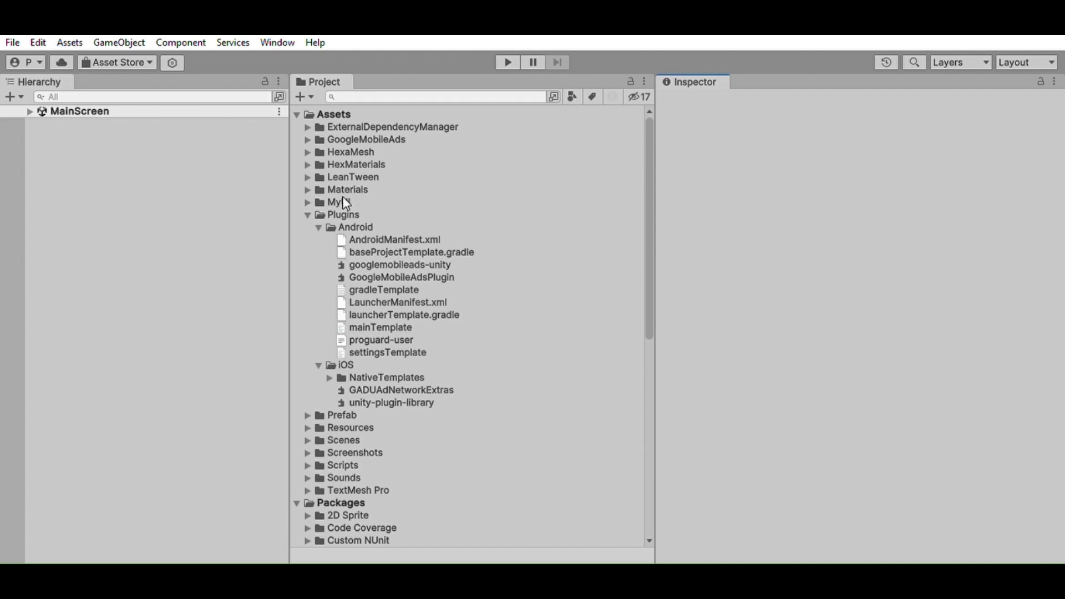
- Inspect the billing library in the In App Purchasing package's Android plugins folder and the package's manifest
scroll(344, 309, down, 5)
click(344, 312)
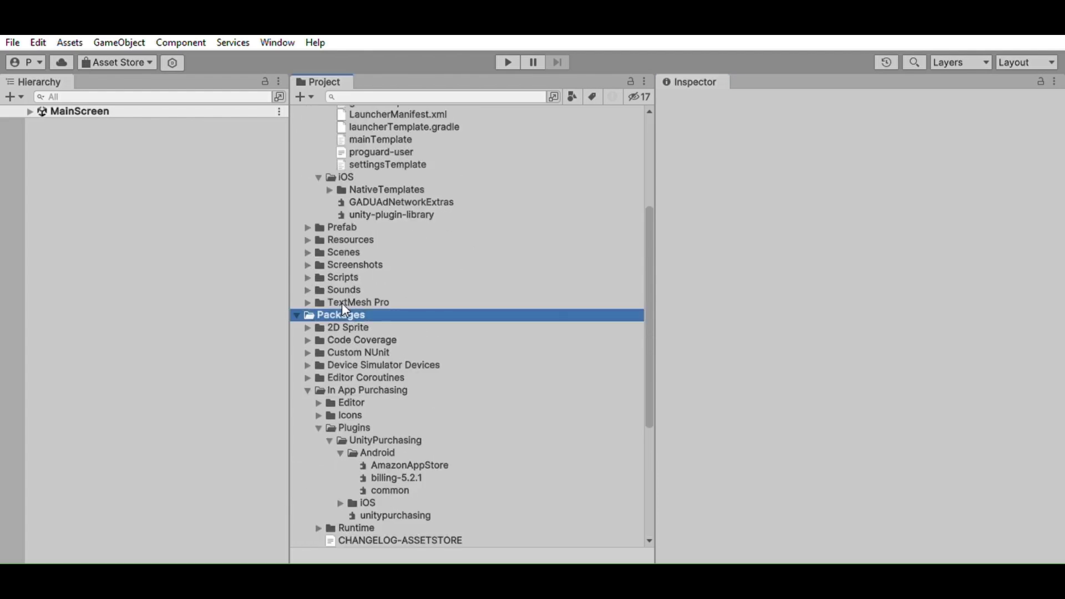
scroll(379, 355, down, 2)
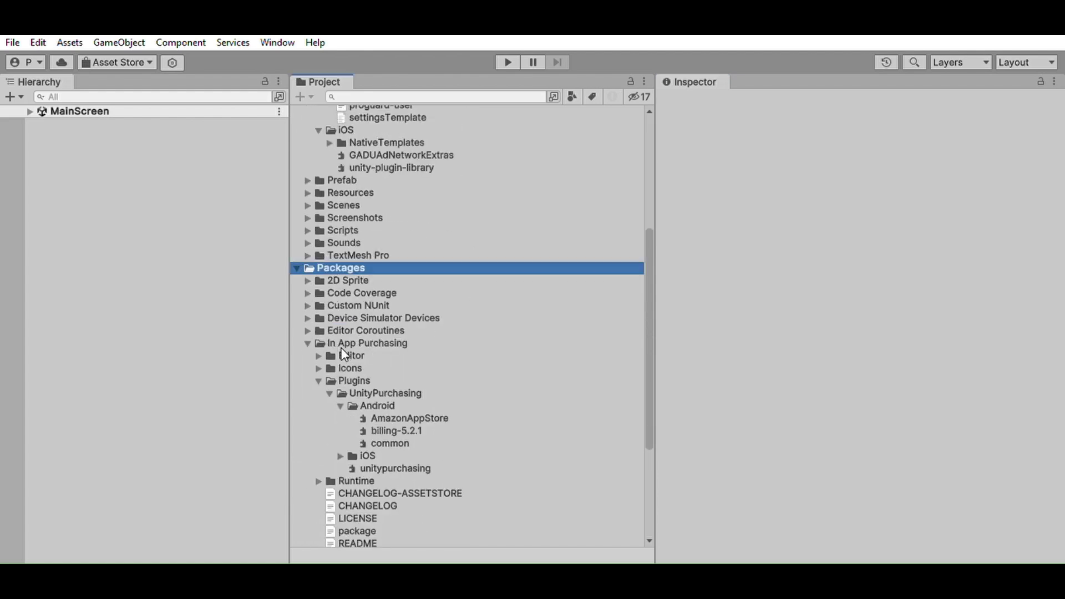
click(345, 340)
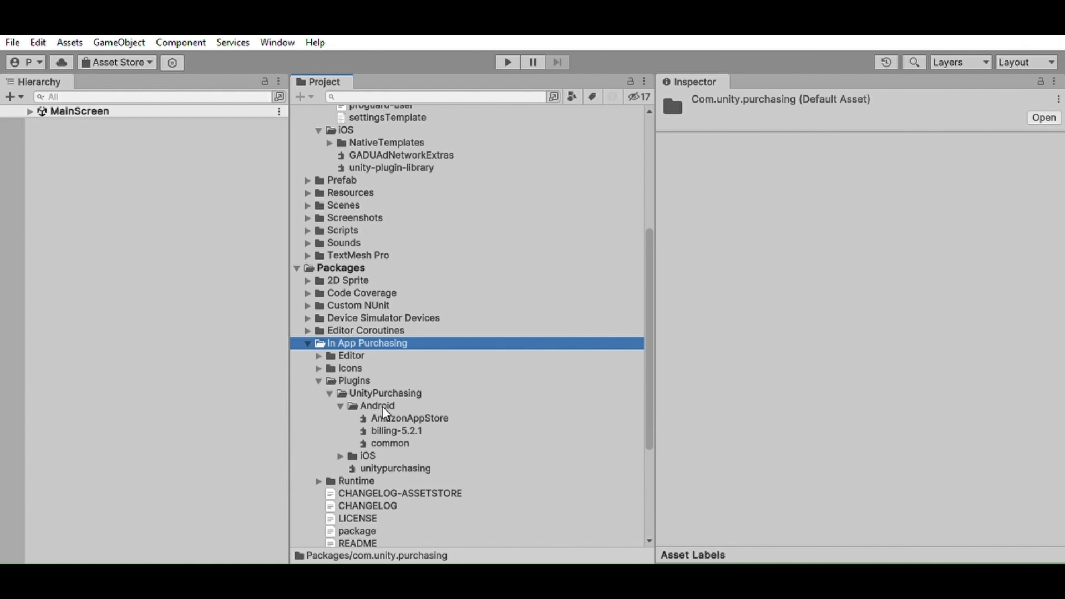
click(382, 430)
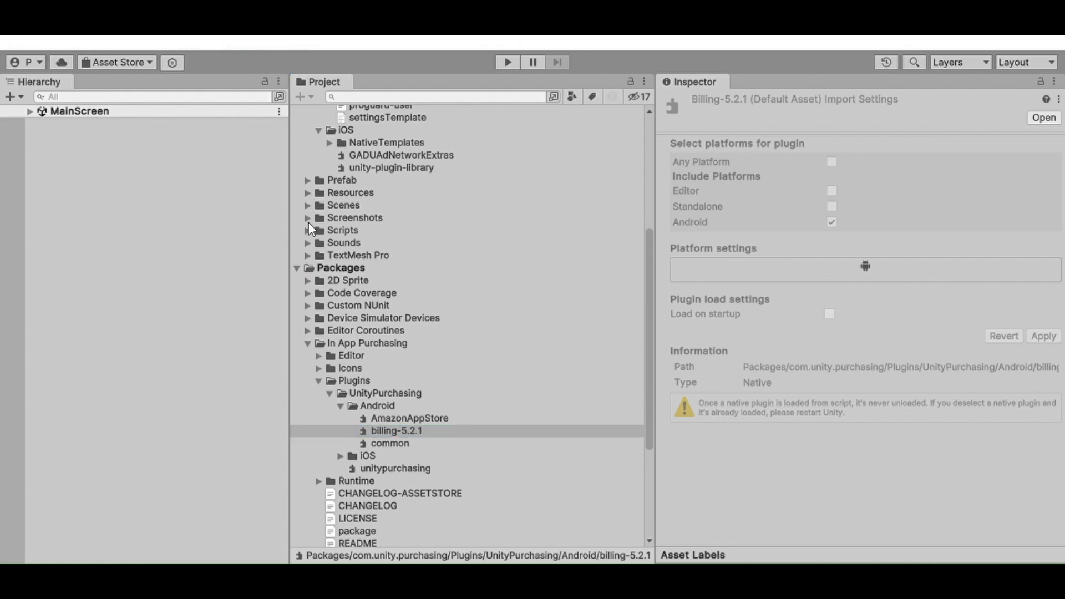
click(95, 195)
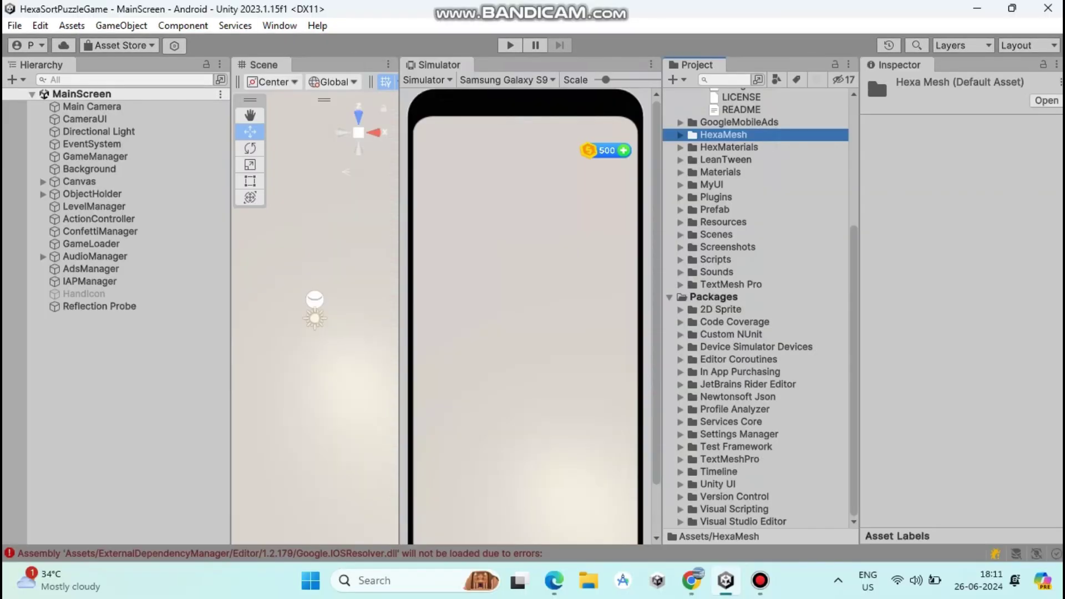
- Search the Package Manager for "in app purchasing" and select the In App Purchasing package
click(280, 25)
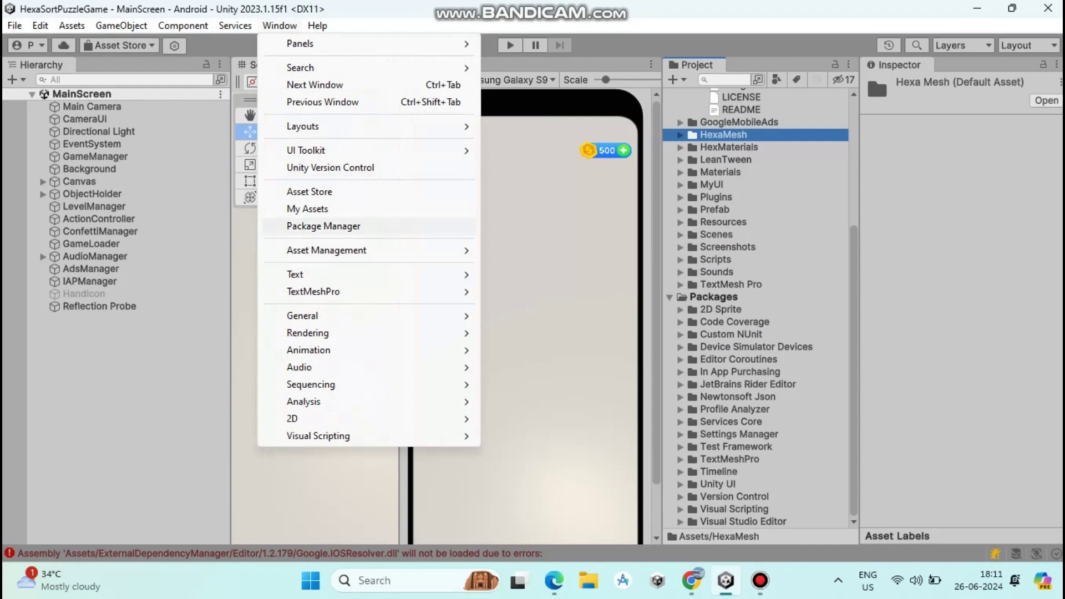
click(324, 226)
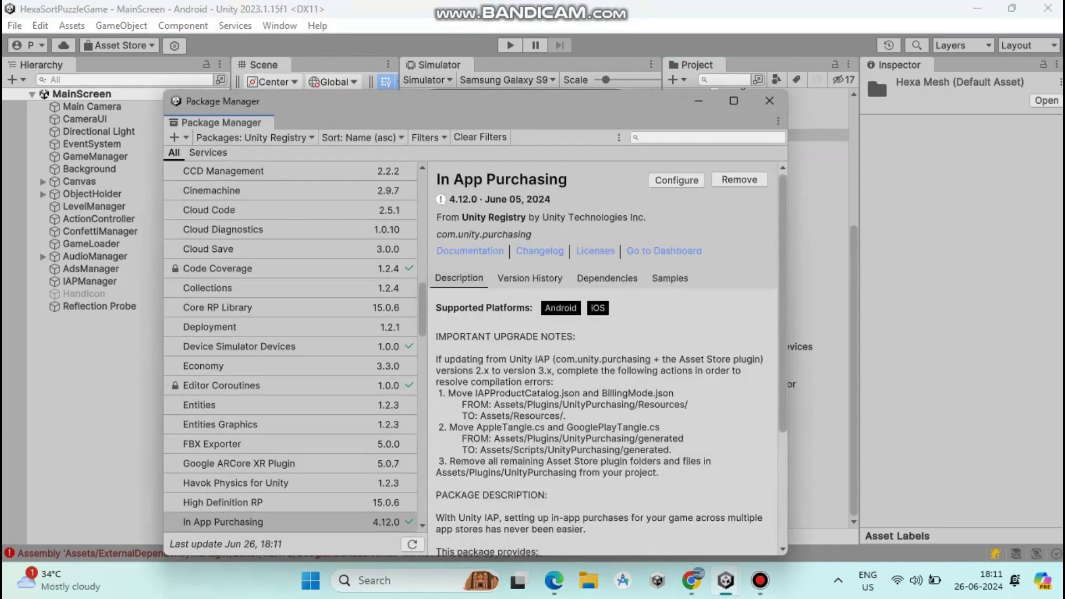
click(640, 137)
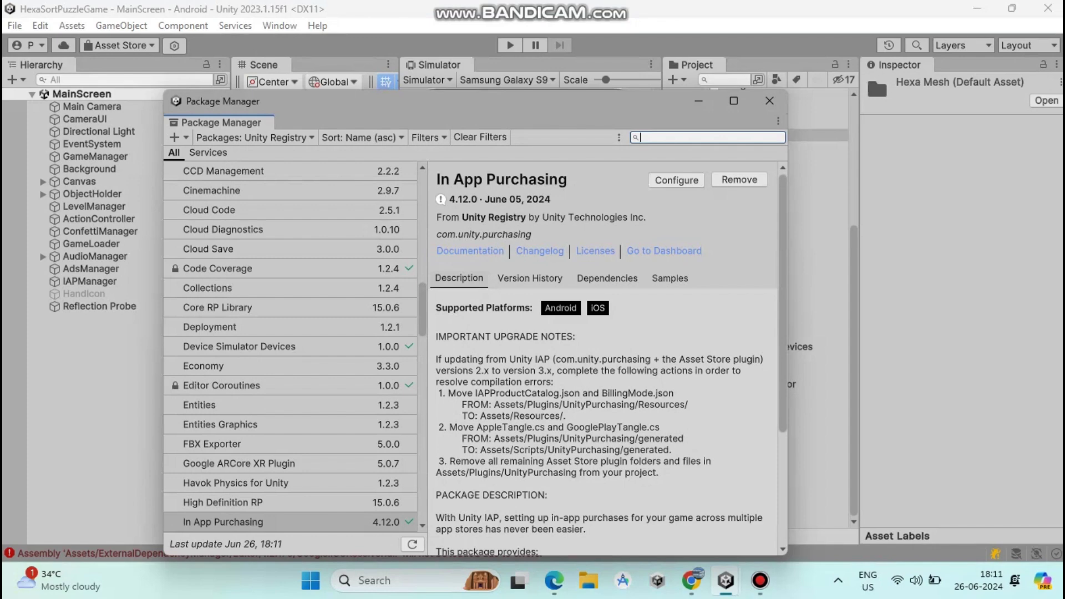
text(in app)
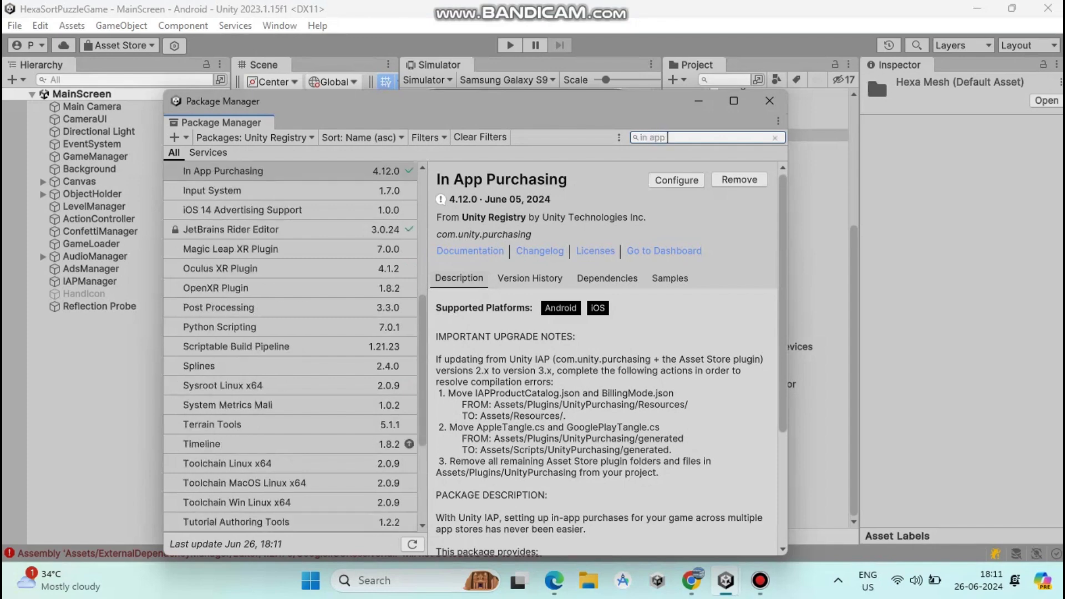
text( puc)
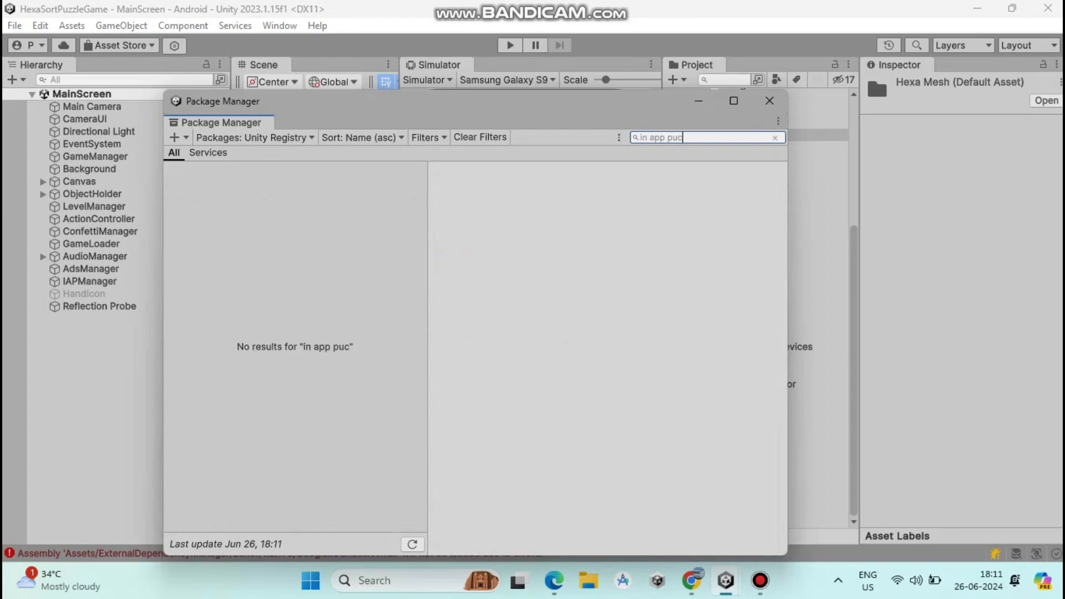
key(BackSpace)
text(rcha)
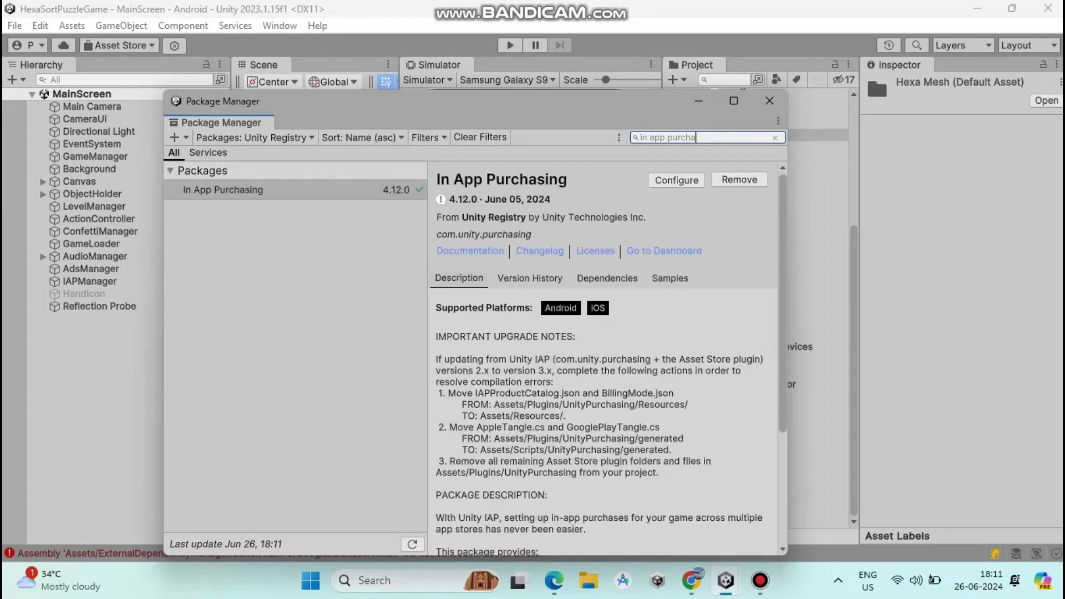
text(sing)
click(295, 190)
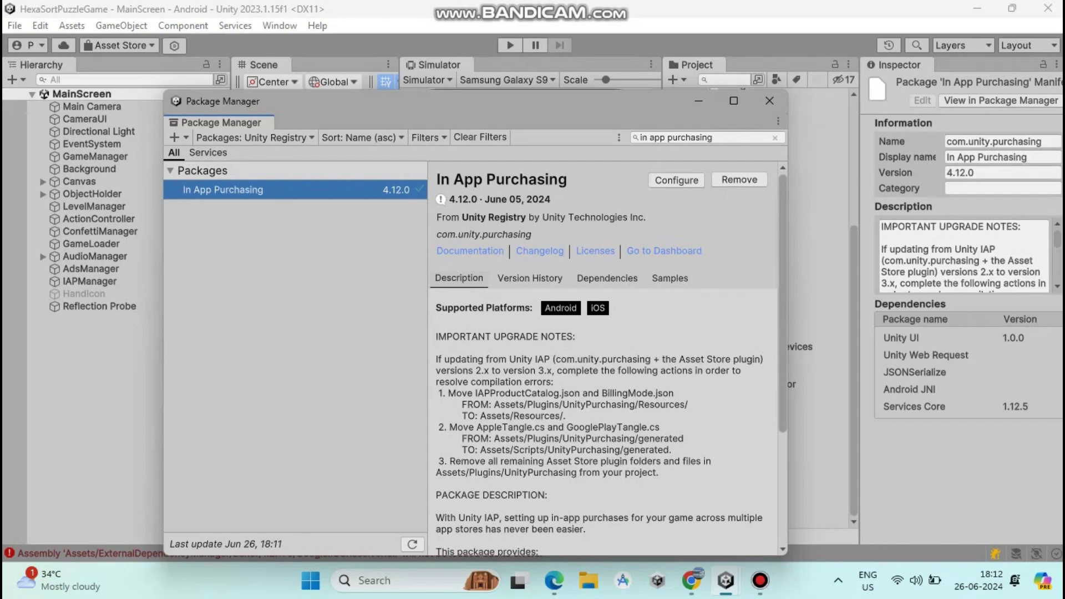
- Copy the package identifier com.unity.purchasing and install that package by name with version 4.12.0
drag(531, 234, 437, 234)
key(ctrl+c)
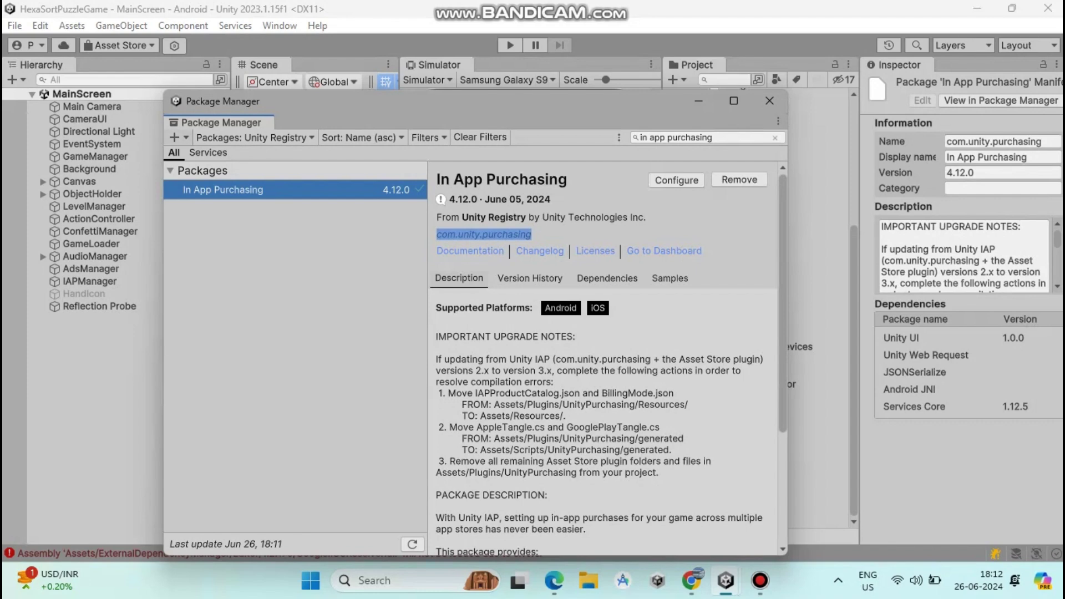
click(179, 137)
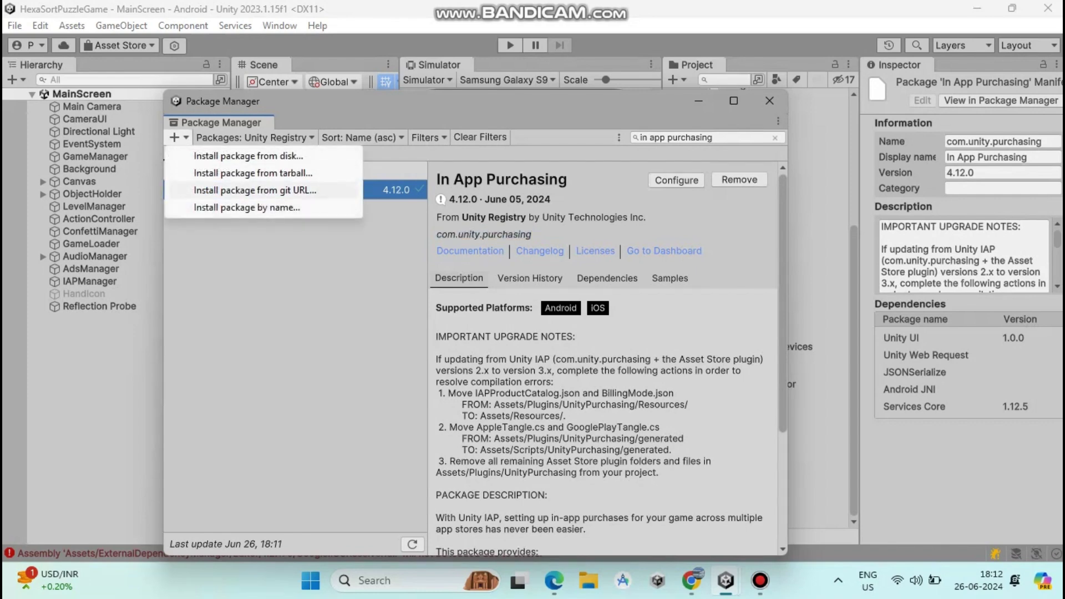
click(246, 207)
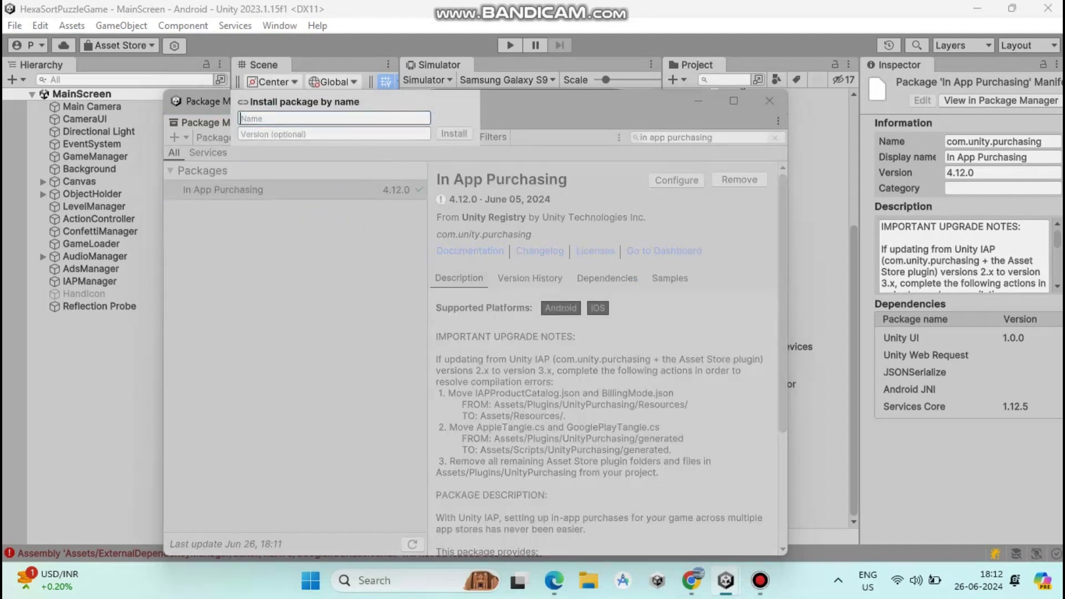
key(ctrl+v)
click(240, 134)
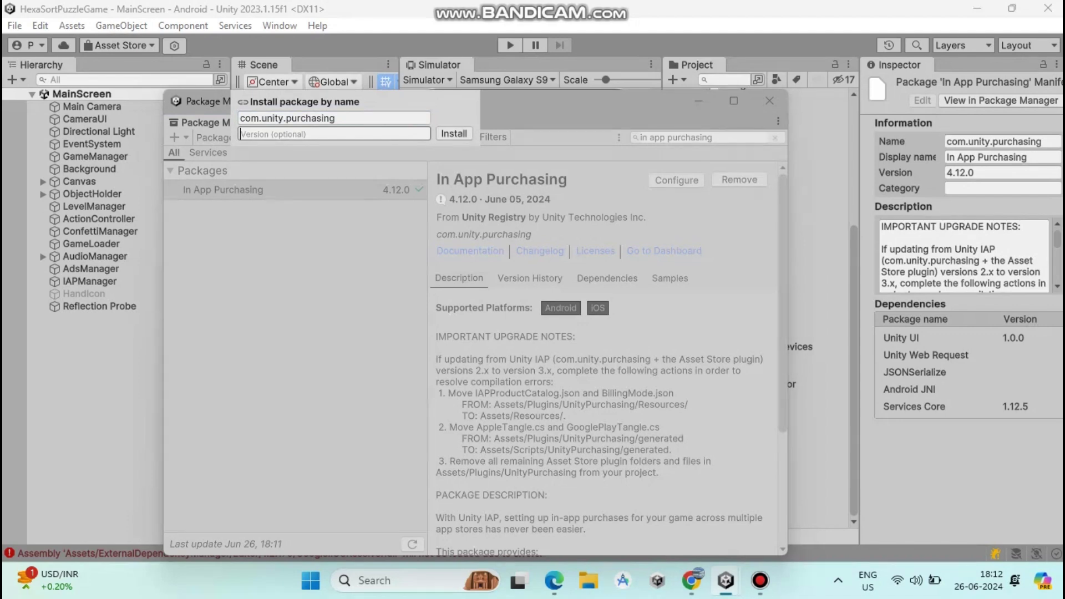
text(4.12.0)
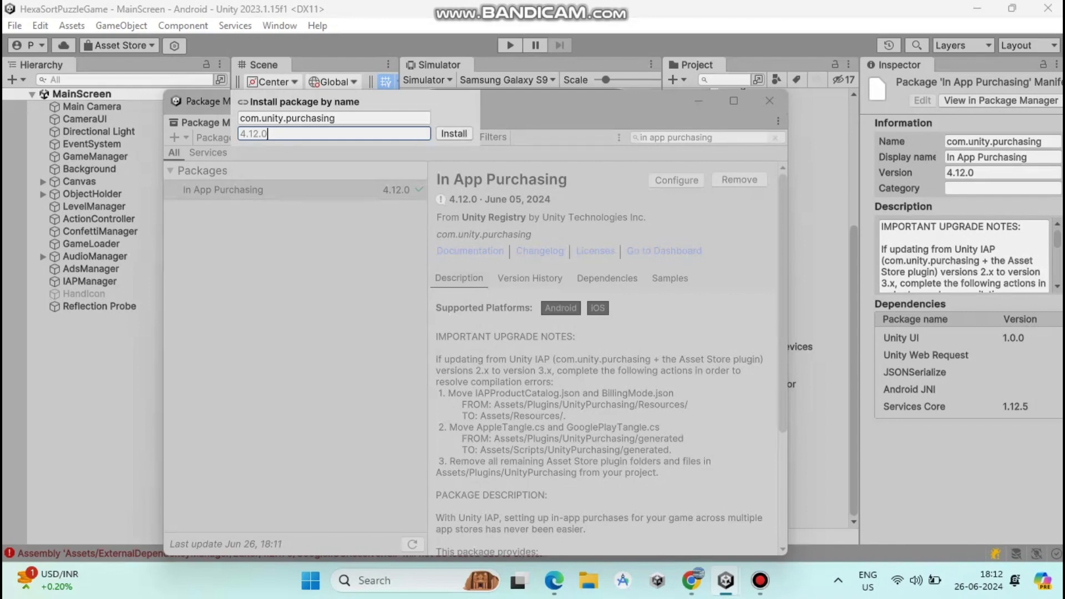
key(Return)
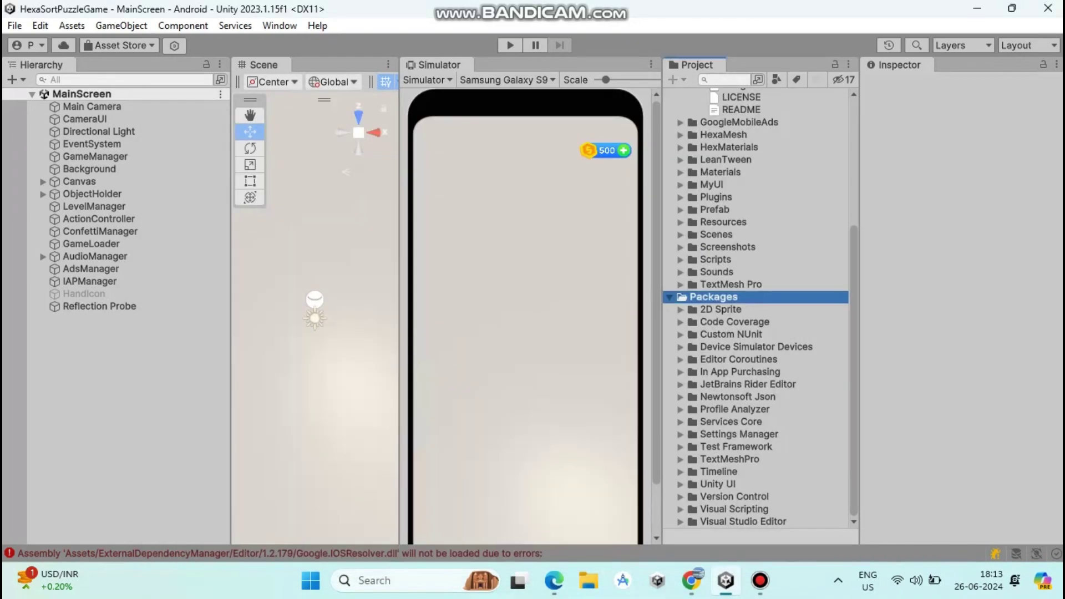
- Examine the billing client dependency in the IAPAndroidDependencies script inside the In App Purchasing package's Android IAPResolver folder
click(680, 372)
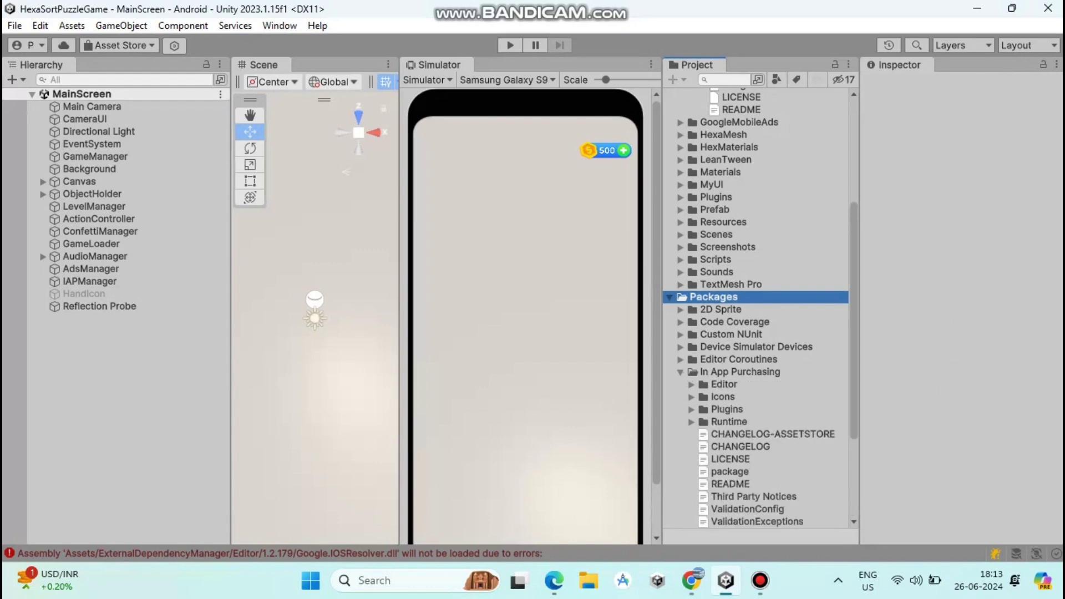
scroll(760, 308, down, 3)
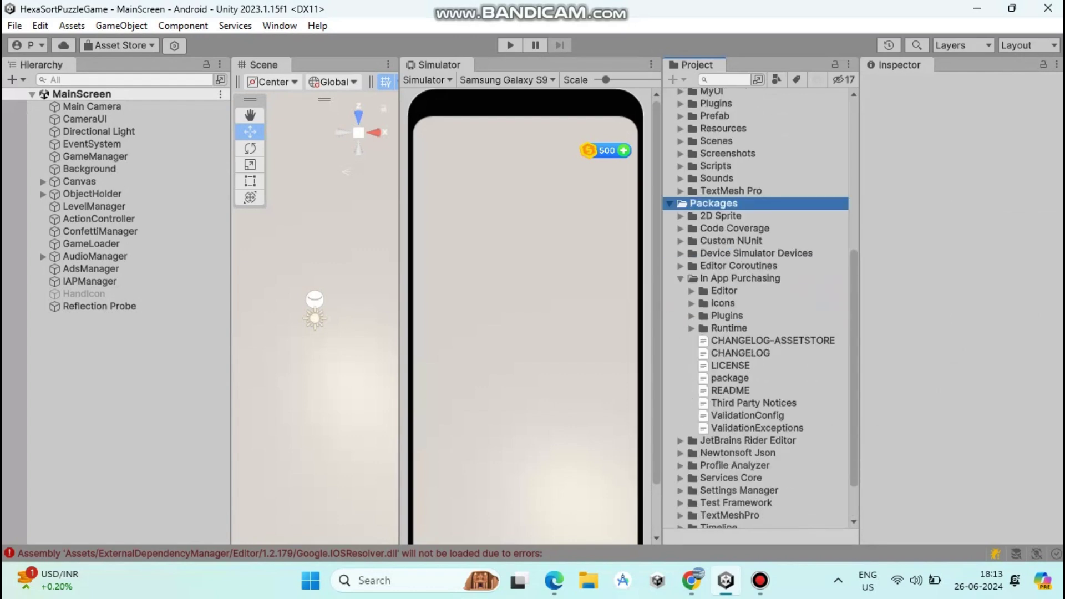
click(691, 316)
click(749, 341)
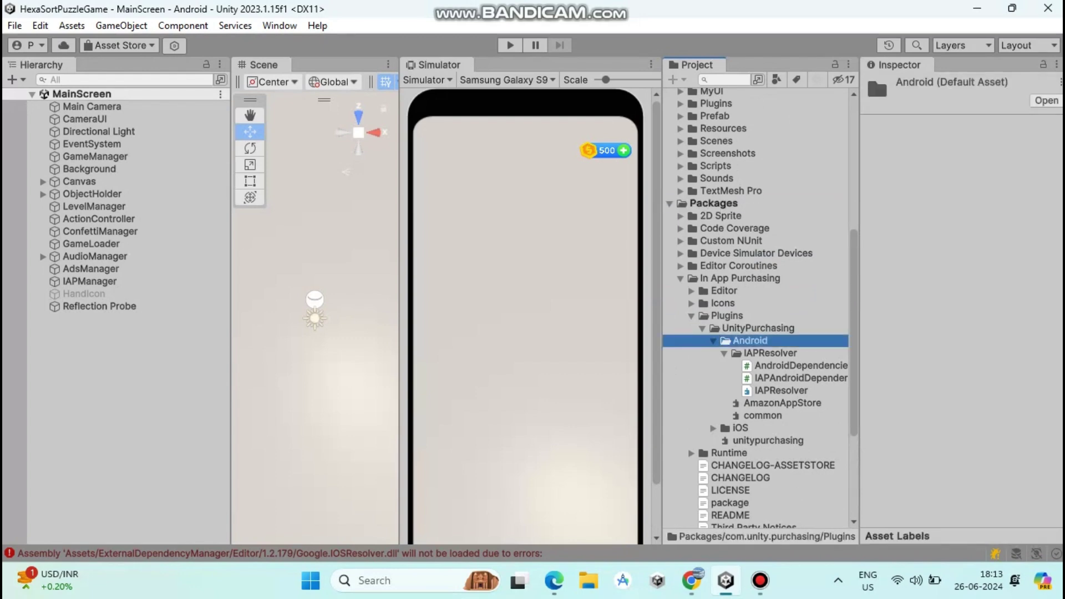
click(794, 378)
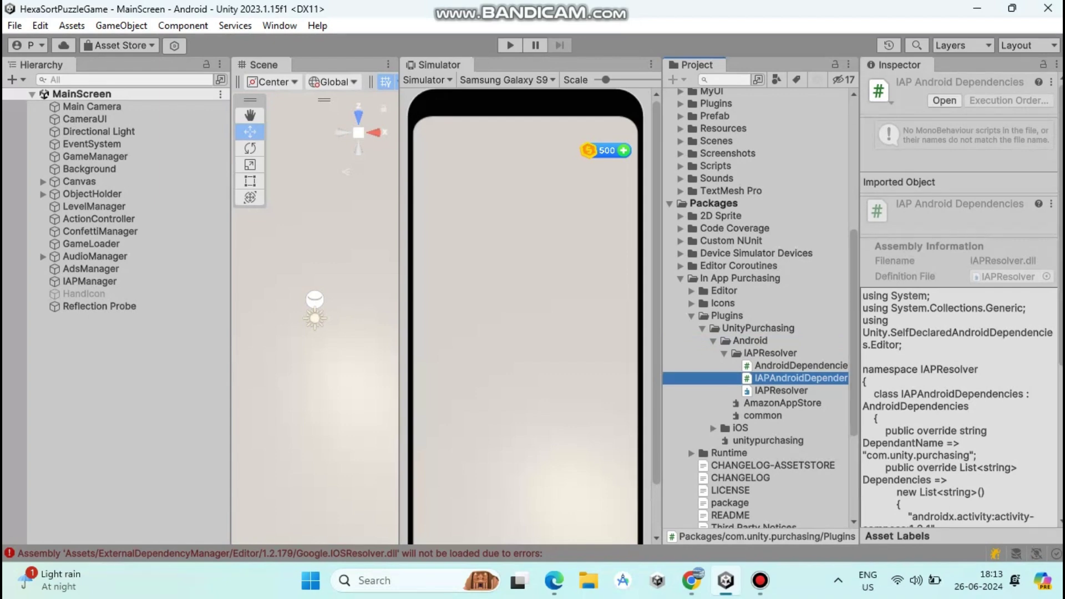
scroll(960, 333, down, 5)
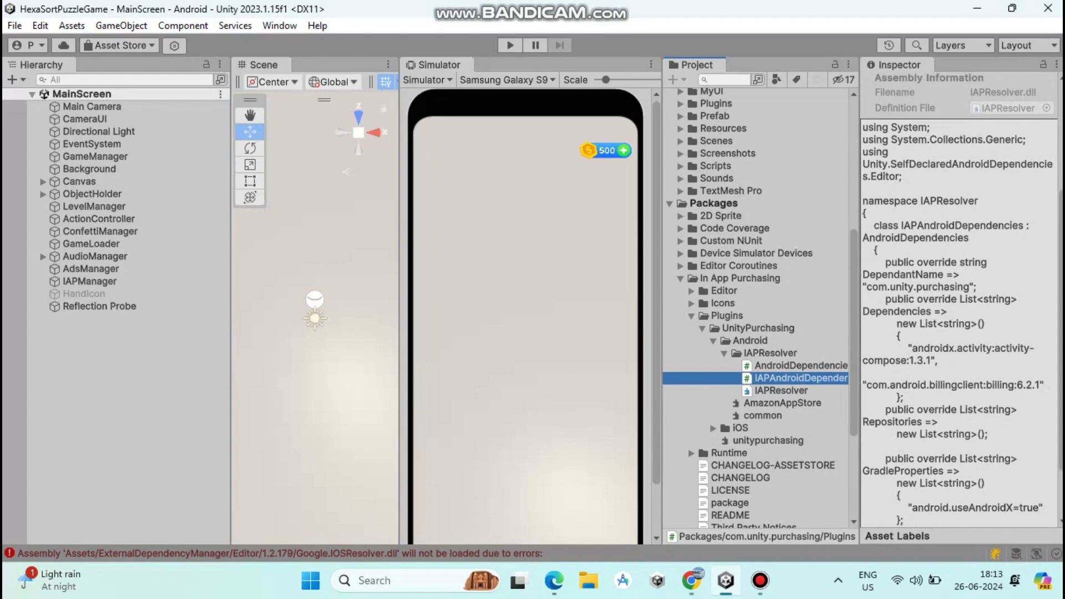
double_click(956, 385)
double_click(999, 385)
click(999, 386)
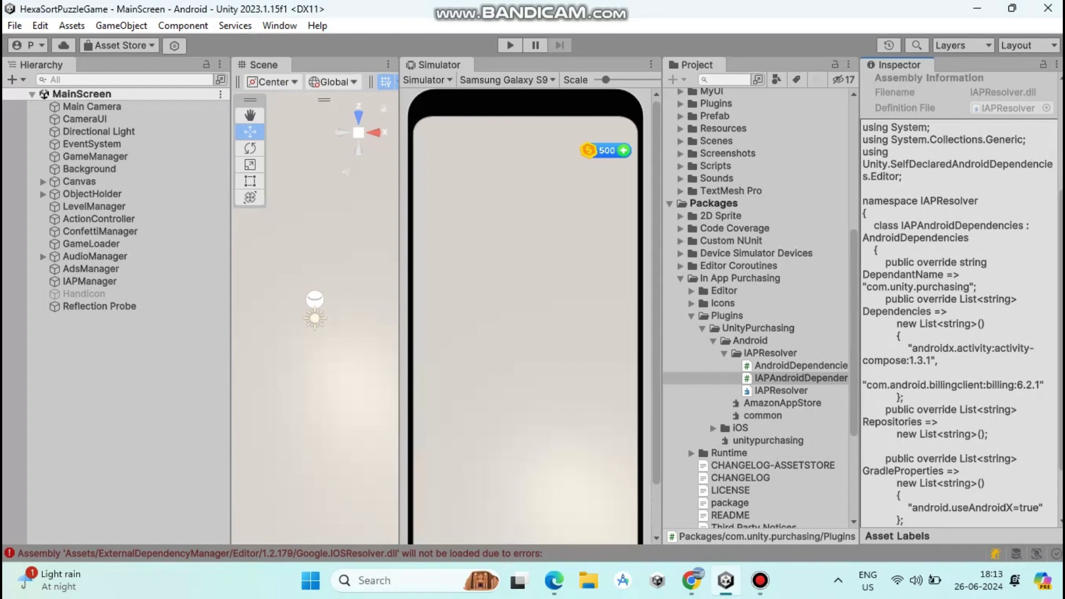
- Run Force Resolve with the External Dependency Manager's Android Resolver and dismiss the resolution message
click(71, 26)
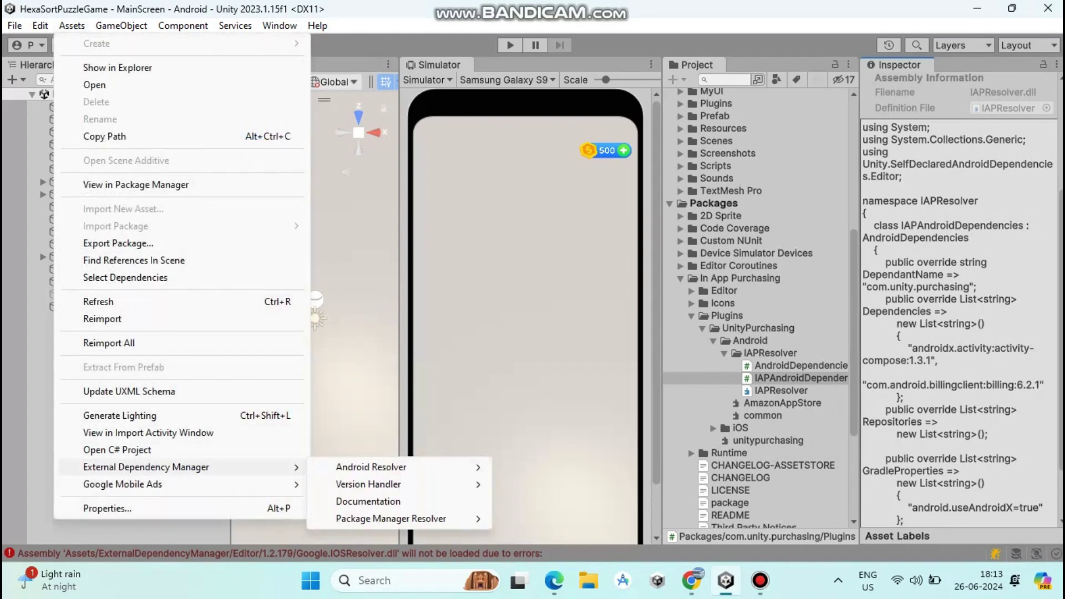
mouse_move(145, 467)
mouse_move(372, 467)
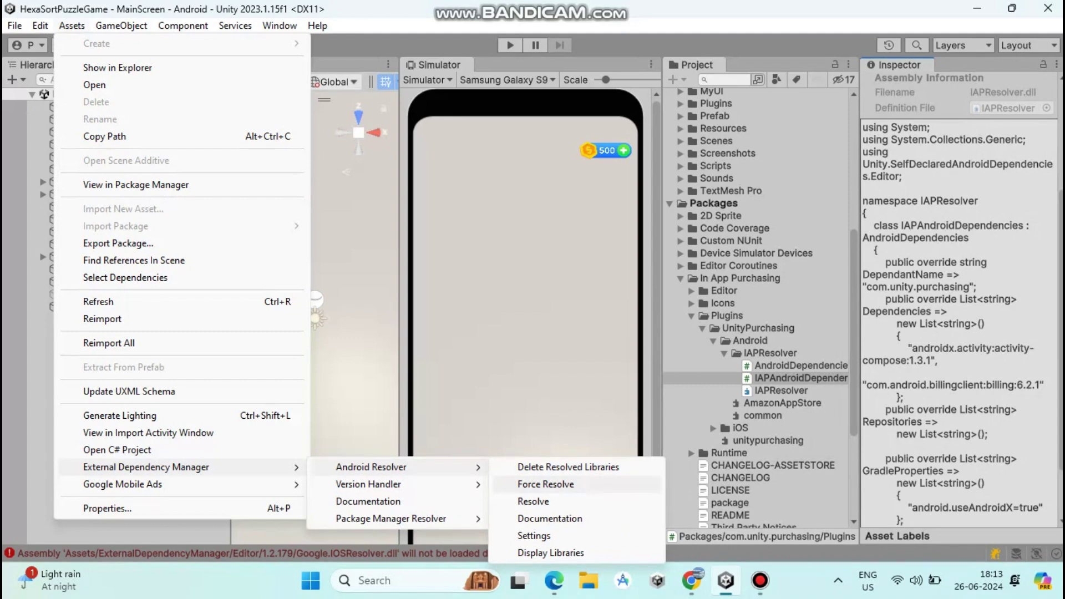
click(546, 484)
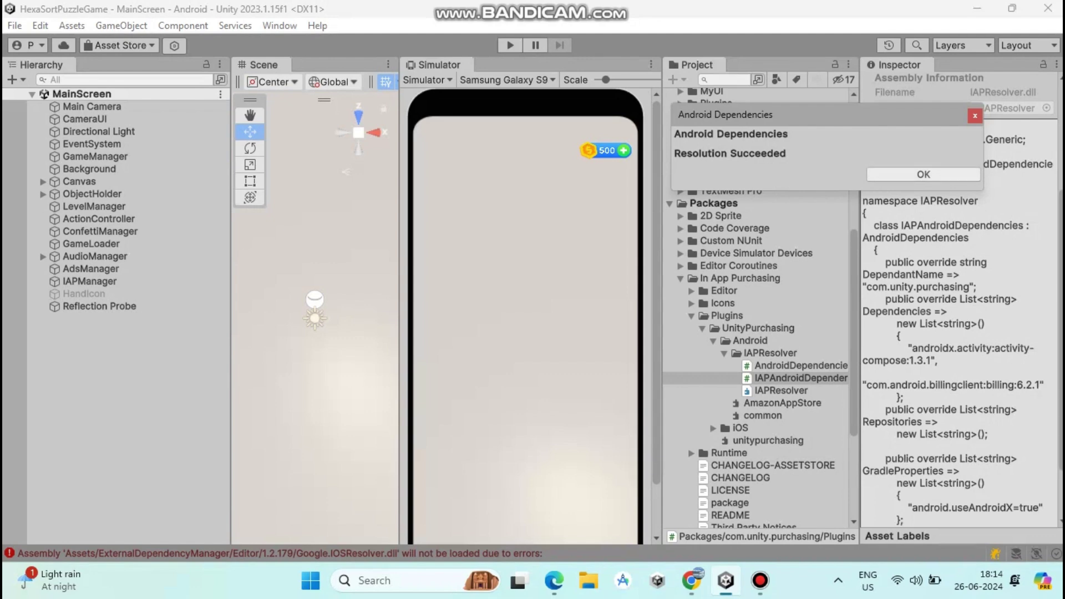
key(Return)
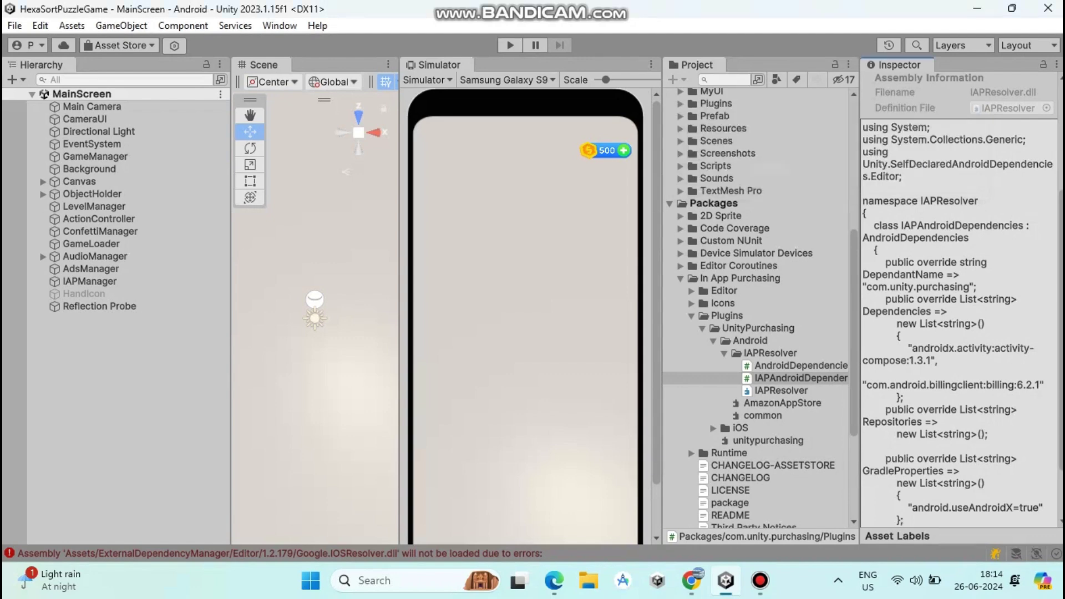